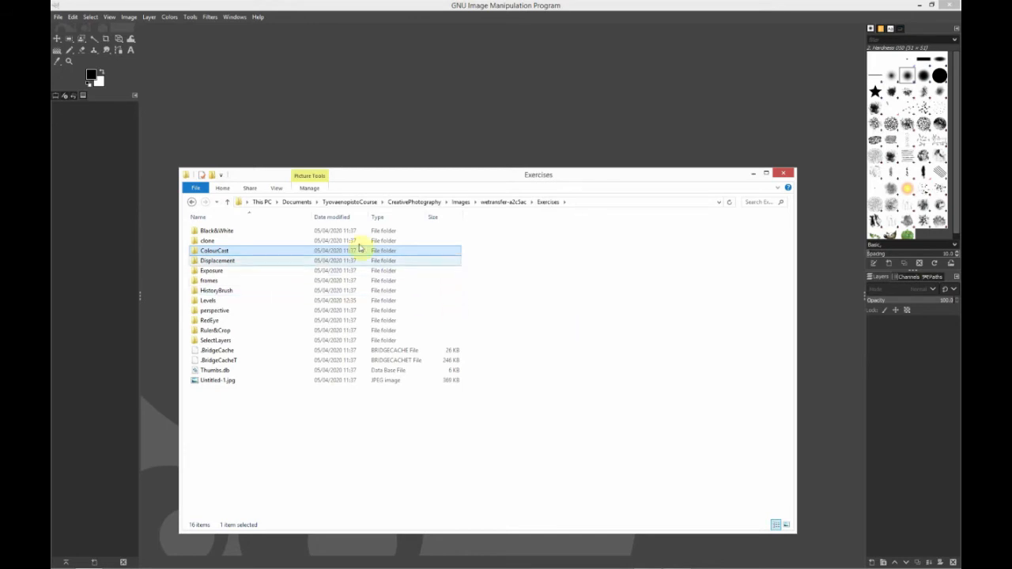
Open forestpath.jpg from the ColourCast exercise folder into GIMP
{"action": "double_click", "coordinate": [219, 251]}
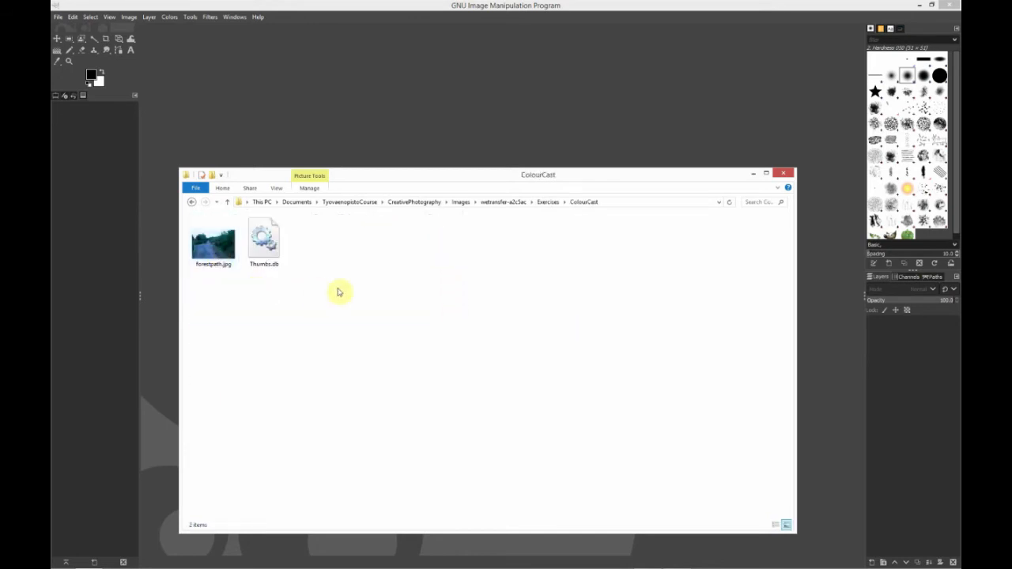
{"action": "left_click", "coordinate": [225, 251]}
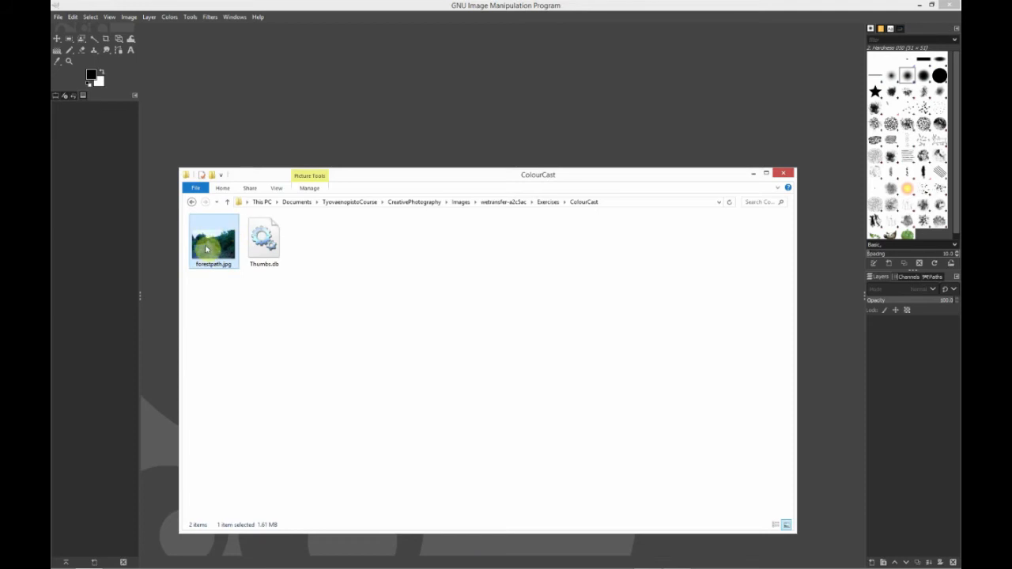
{"action": "left_click_drag", "start_coordinate": [211, 248], "coordinate": [372, 119]}
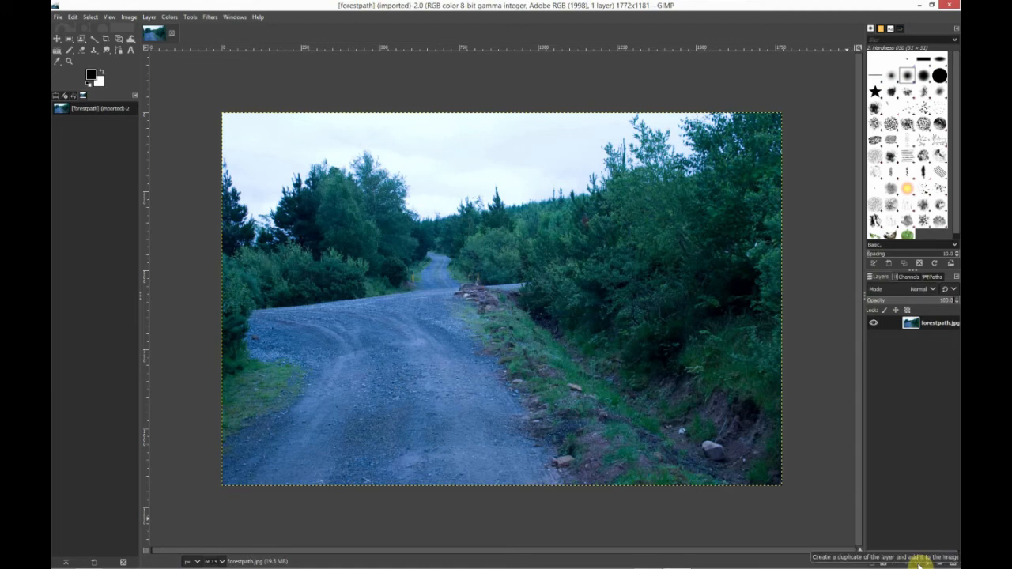
Duplicate the image layer and open the Color Balance adjustment for the copy
{"action": "left_click", "coordinate": [918, 561]}
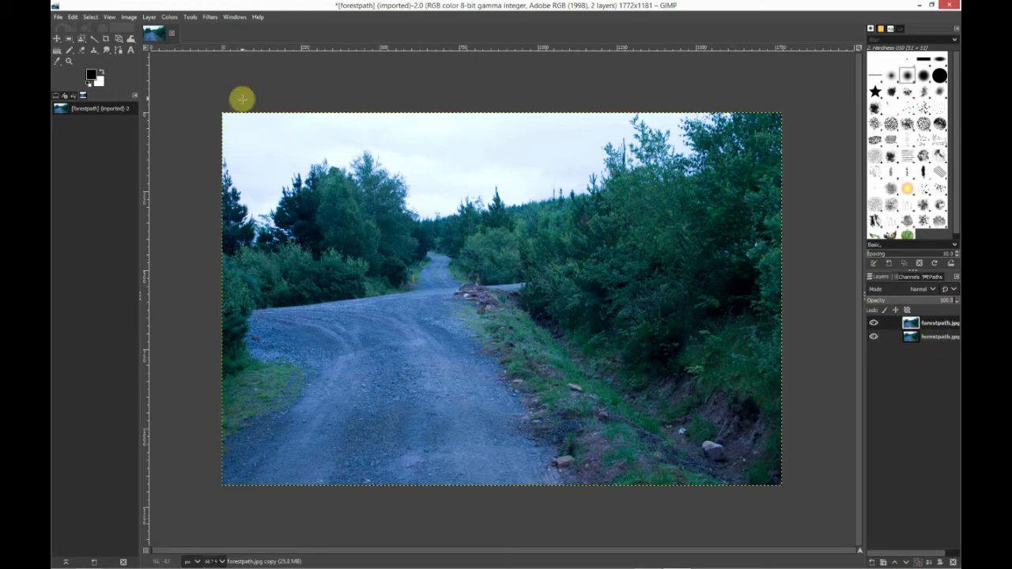
{"action": "left_click", "coordinate": [168, 18]}
{"action": "mouse_move", "coordinate": [190, 16]}
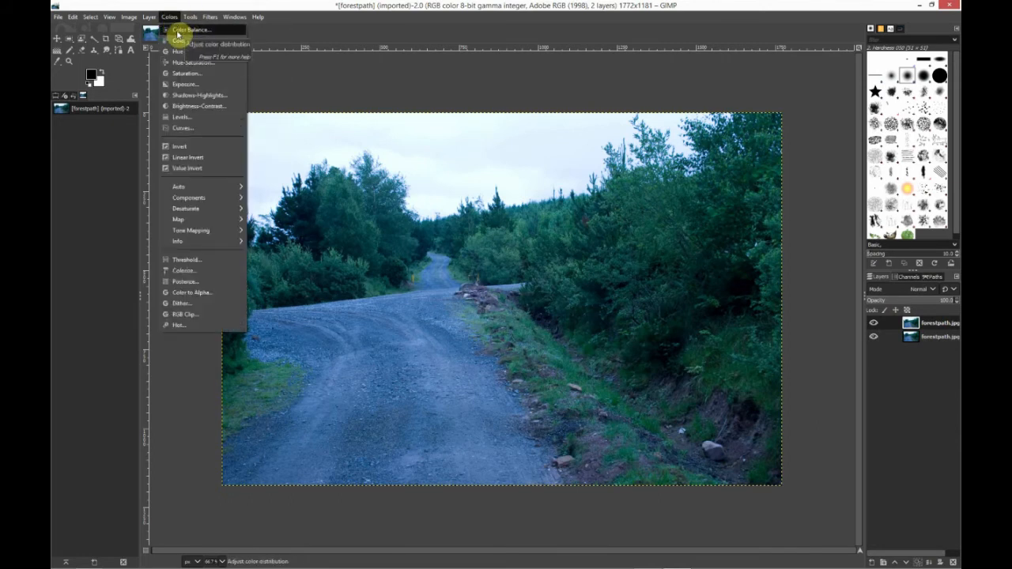
{"action": "left_click", "coordinate": [177, 33]}
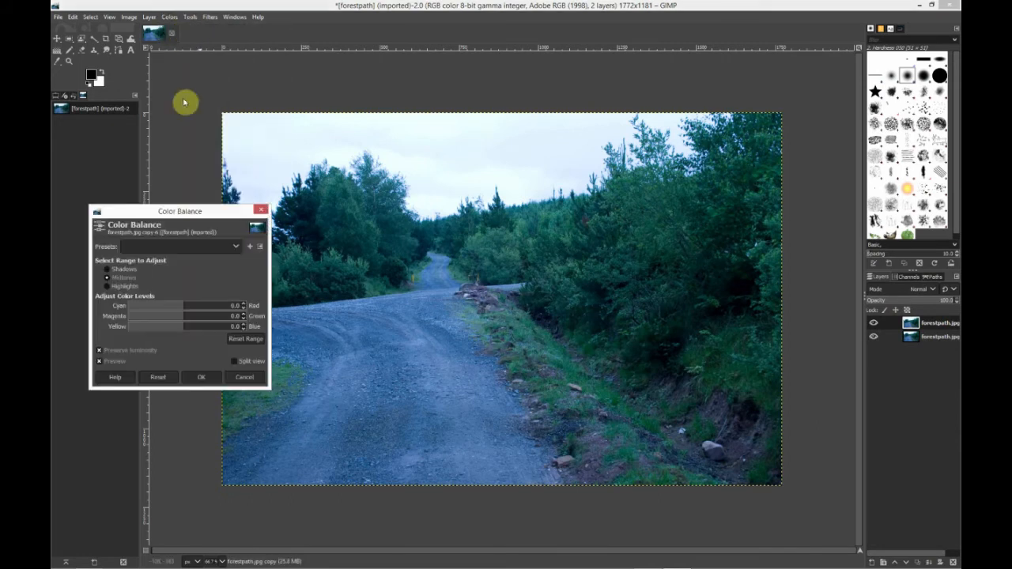
{"action": "left_click_drag", "start_coordinate": [162, 211], "coordinate": [243, 274]}
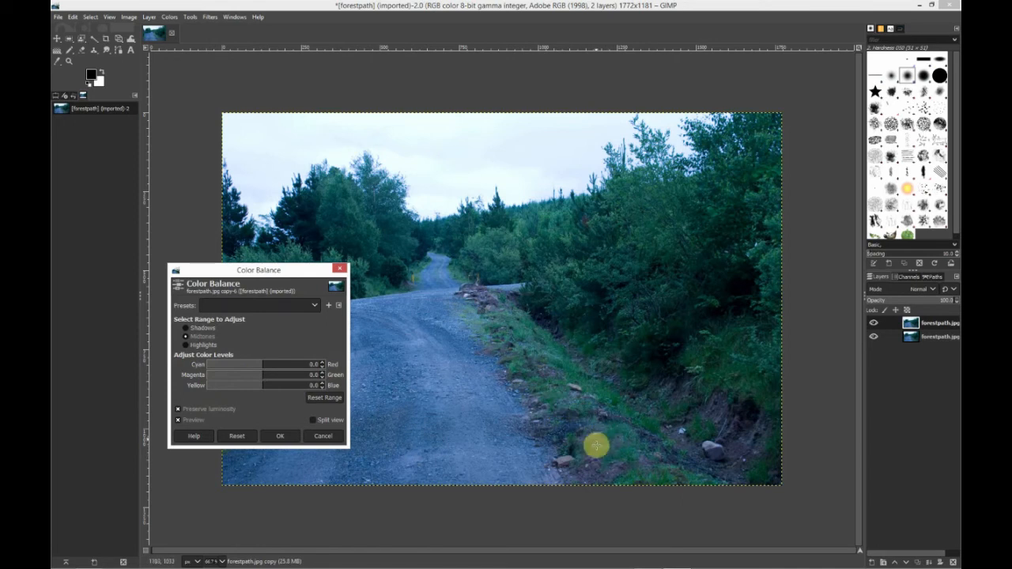
Set the midtones colour balance to Cyan-Red 1.3, Magenta-Green 8.4 and Yellow-Blue -13.1
{"action": "left_click", "coordinate": [262, 364]}
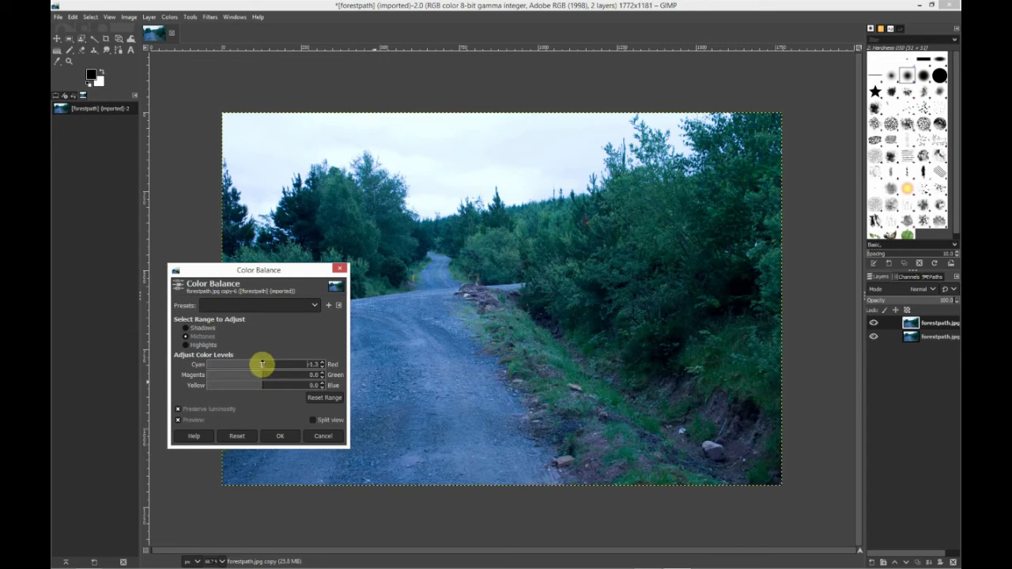
{"action": "left_click_drag", "start_coordinate": [261, 364], "coordinate": [265, 363]}
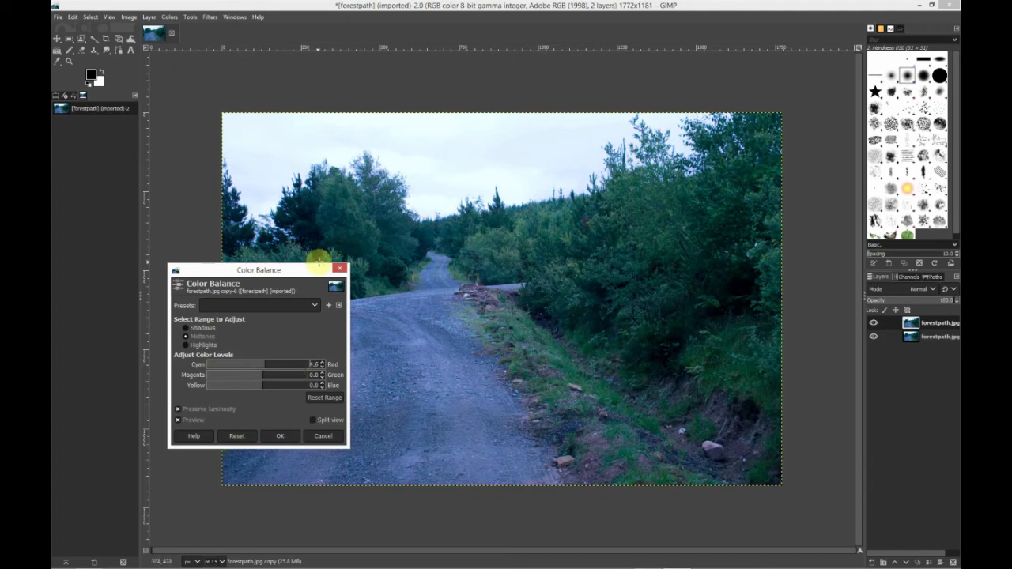
{"action": "left_click_drag", "start_coordinate": [261, 375], "coordinate": [266, 376]}
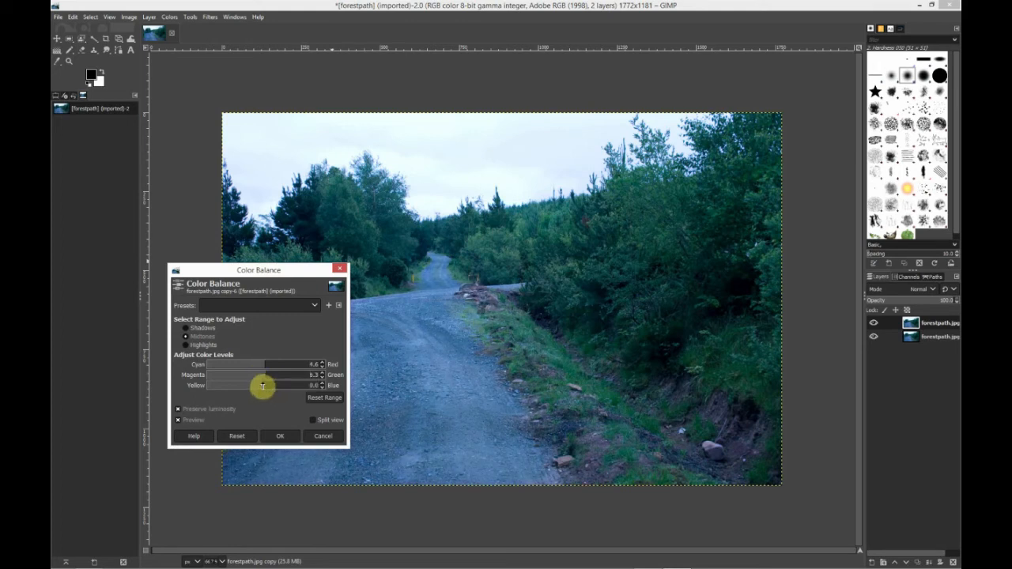
{"action": "left_click_drag", "start_coordinate": [261, 385], "coordinate": [270, 364]}
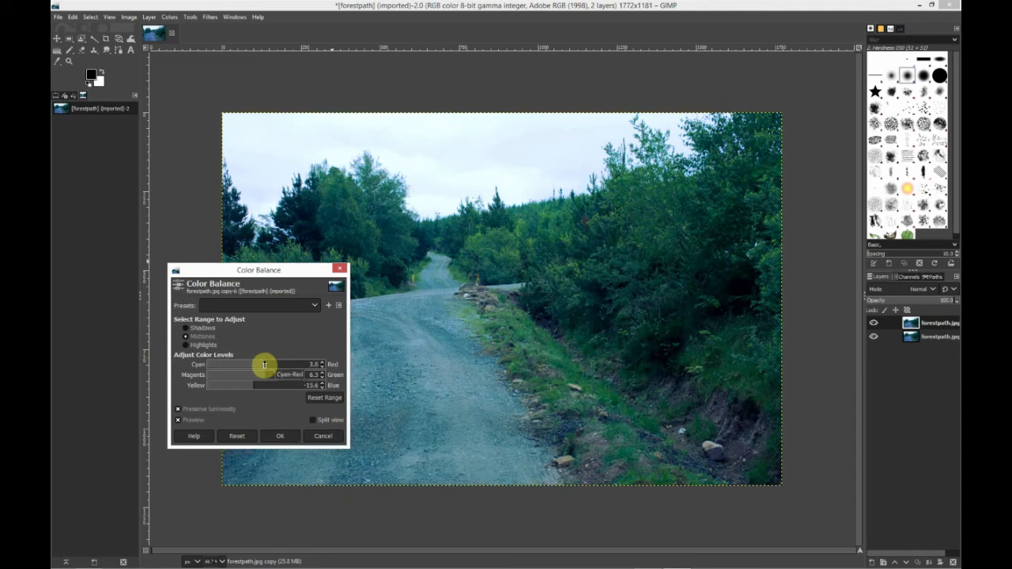
{"action": "left_click_drag", "start_coordinate": [268, 388], "coordinate": [256, 385]}
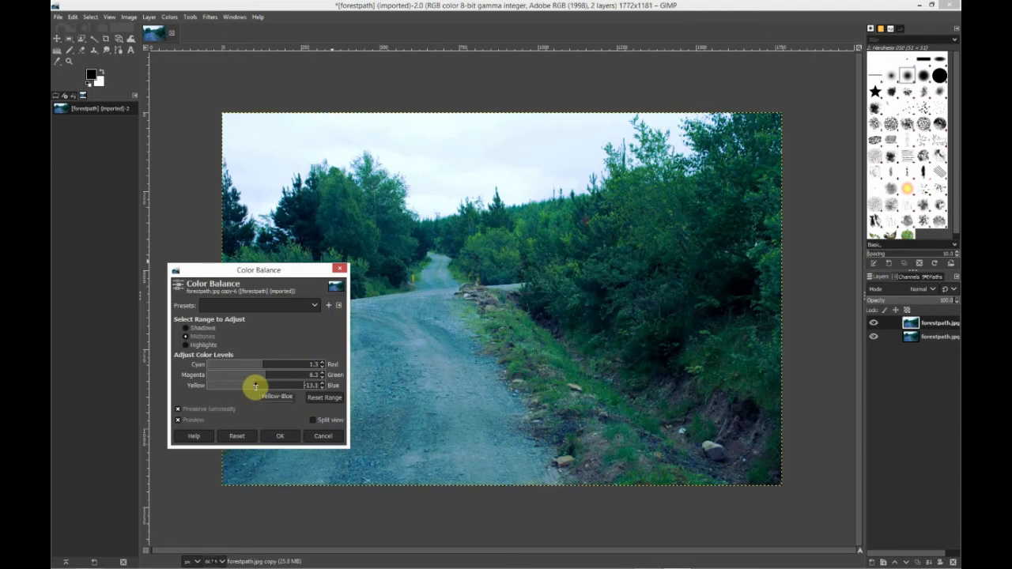
{"action": "left_click_drag", "start_coordinate": [268, 377], "coordinate": [263, 376]}
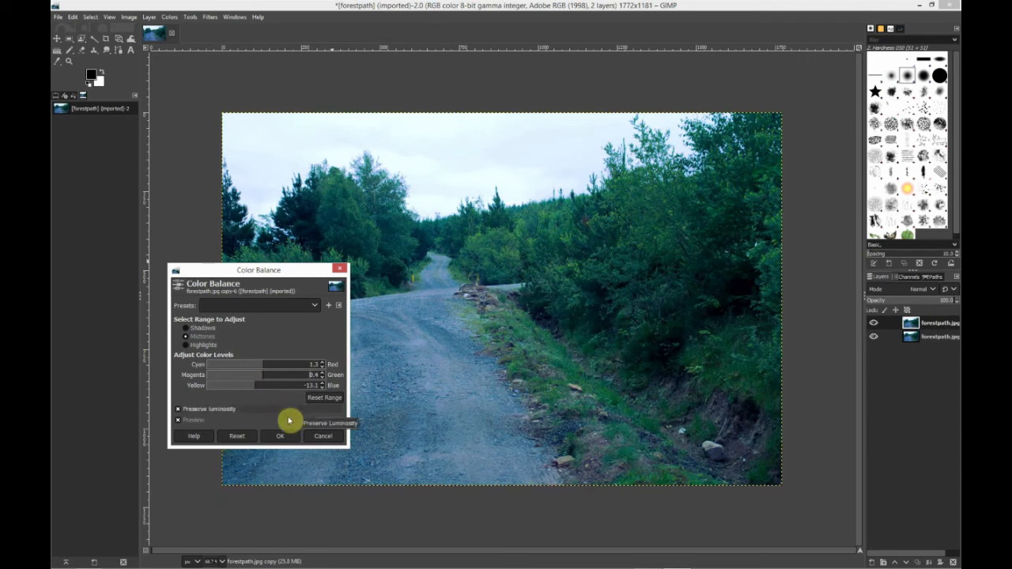
Toggle the preview off and on to compare the midtone correction with the original
{"action": "left_click", "coordinate": [178, 422]}
{"action": "left_click", "coordinate": [178, 423]}
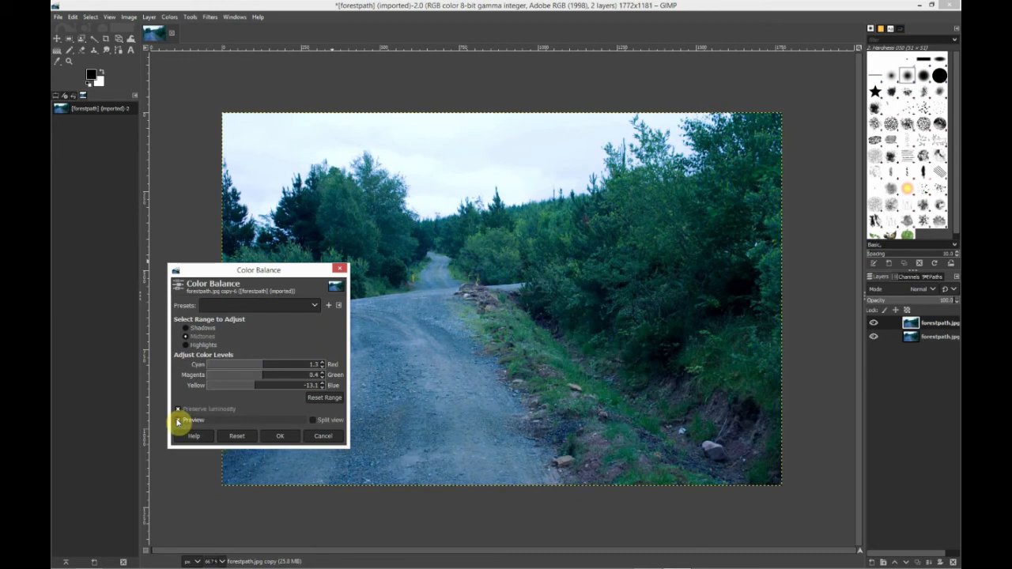
{"action": "left_click", "coordinate": [177, 421]}
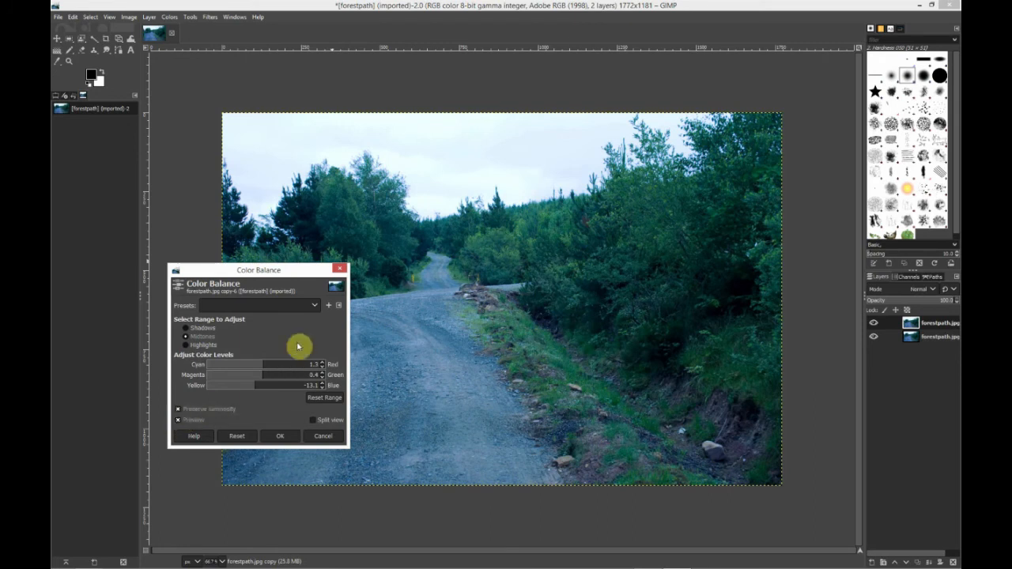
Switch to the shadows range and set Cyan-Red 3.1, Magenta-Green 4.6 and Yellow-Blue -8.9
{"action": "left_click", "coordinate": [186, 328]}
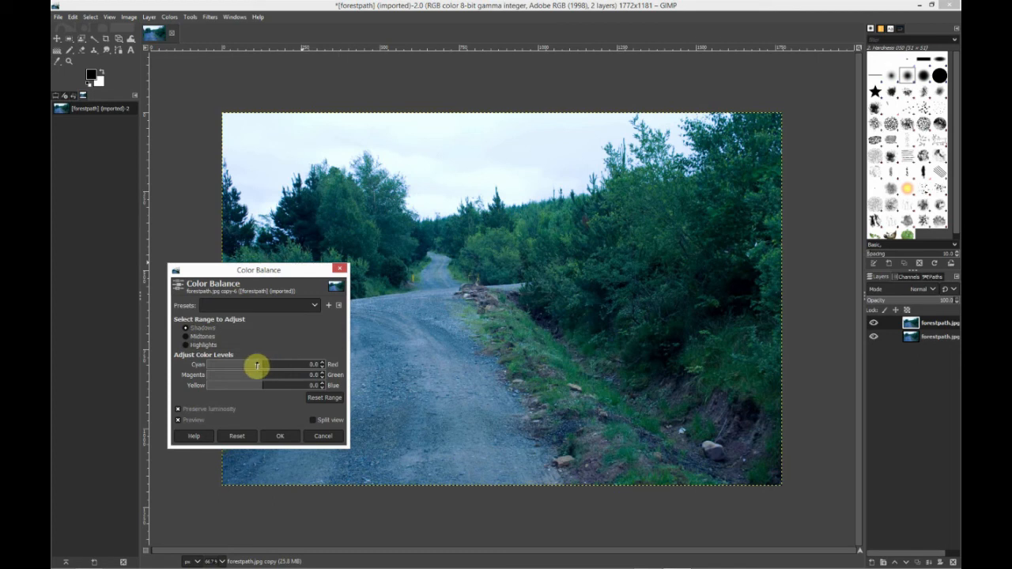
{"action": "left_click_drag", "start_coordinate": [260, 385], "coordinate": [253, 386]}
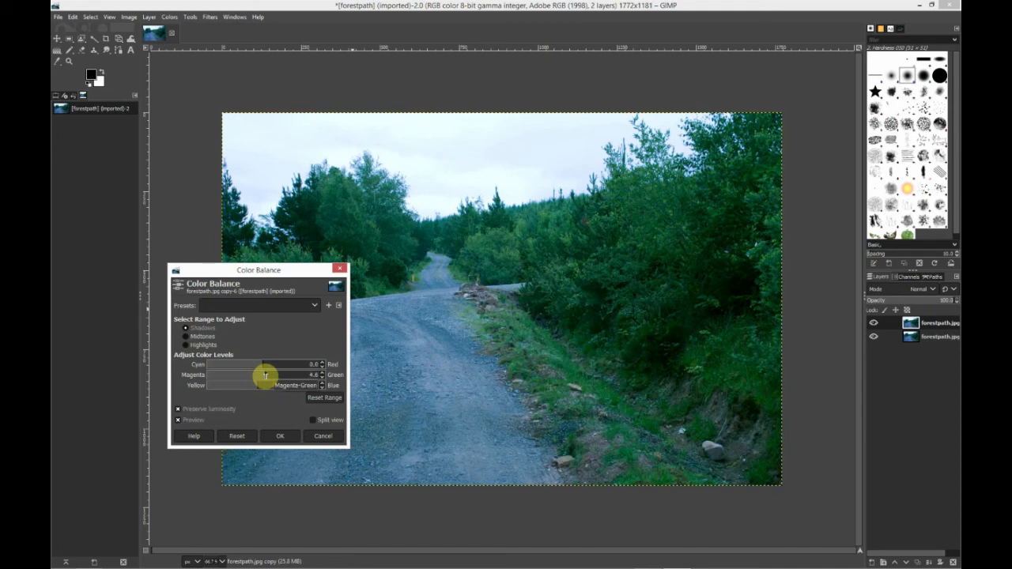
{"action": "left_click", "coordinate": [267, 364]}
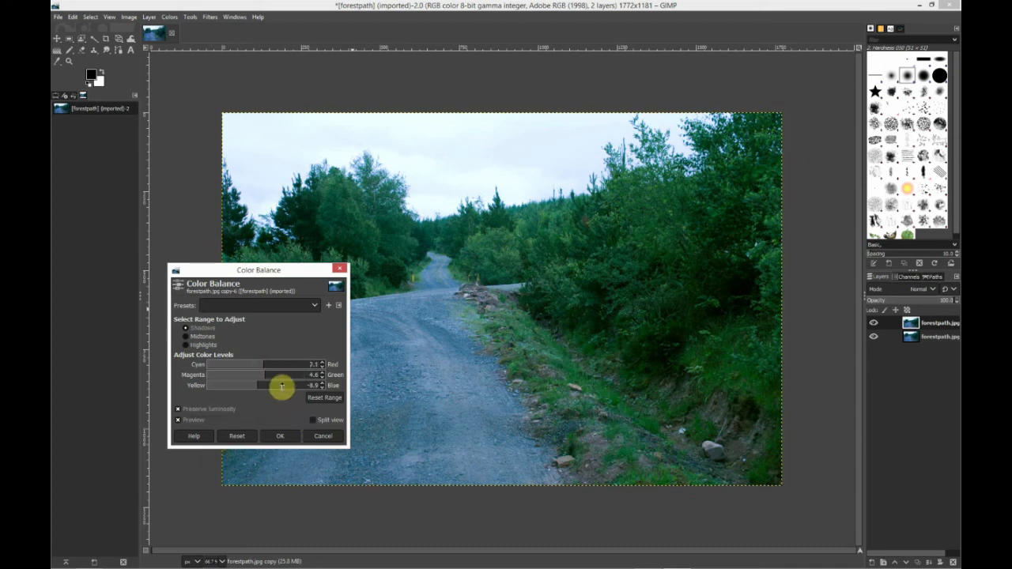
Switch to the highlights range and set Cyan-Red 0.4 and Yellow-Blue -1.3
{"action": "left_click", "coordinate": [198, 345]}
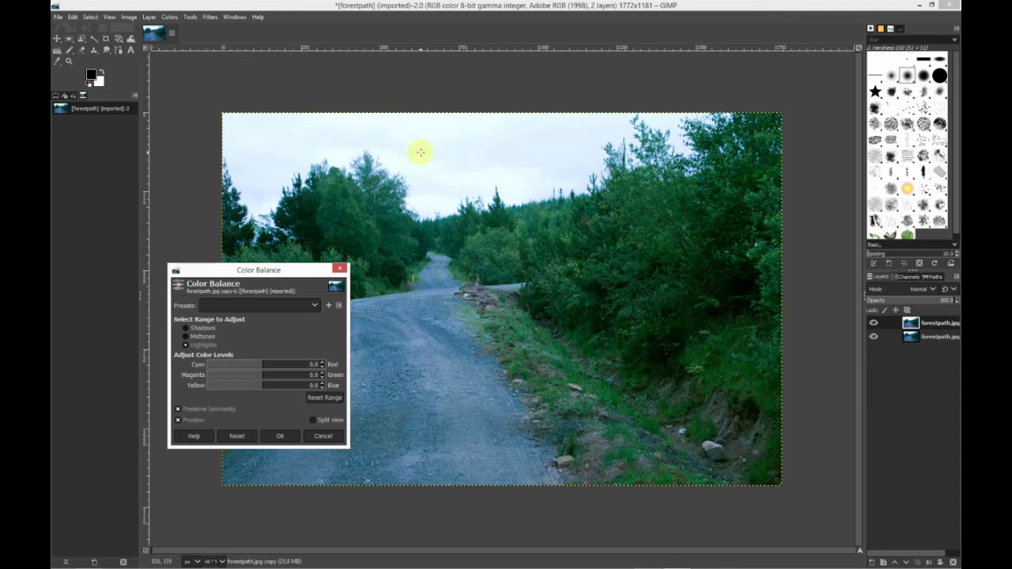
{"action": "left_click_drag", "start_coordinate": [262, 365], "coordinate": [265, 365]}
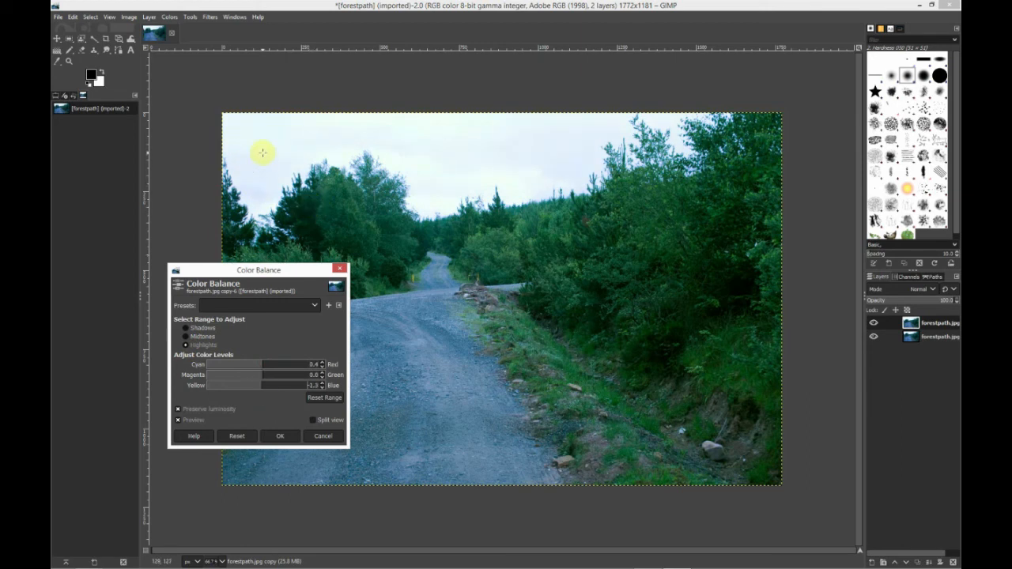
Compare the correction using split view, moving the divider across the image, then apply the colour balance
{"action": "left_click", "coordinate": [312, 419]}
{"action": "left_click_drag", "start_coordinate": [502, 192], "coordinate": [428, 196]}
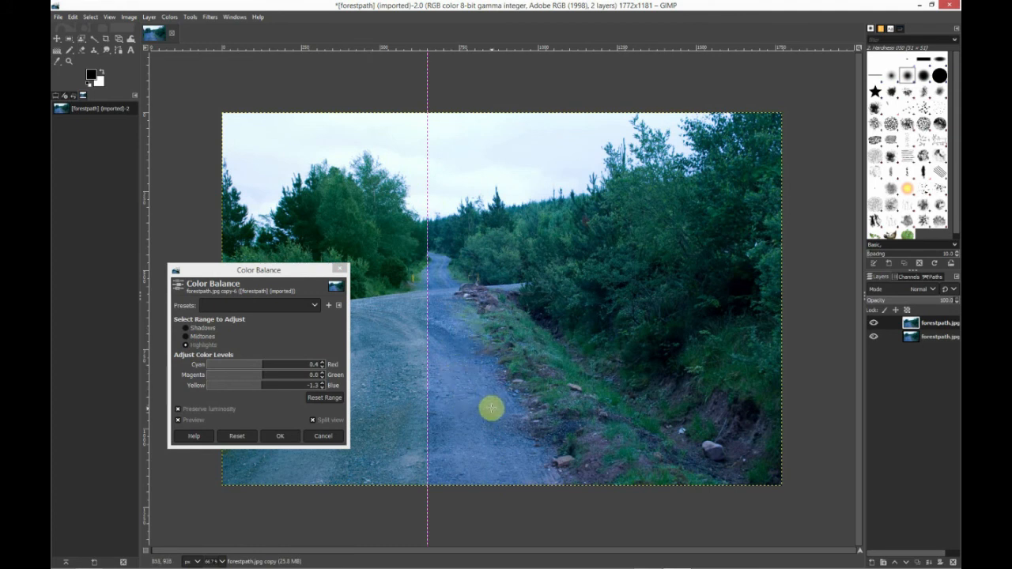
{"action": "left_click_drag", "start_coordinate": [428, 221], "coordinate": [638, 234]}
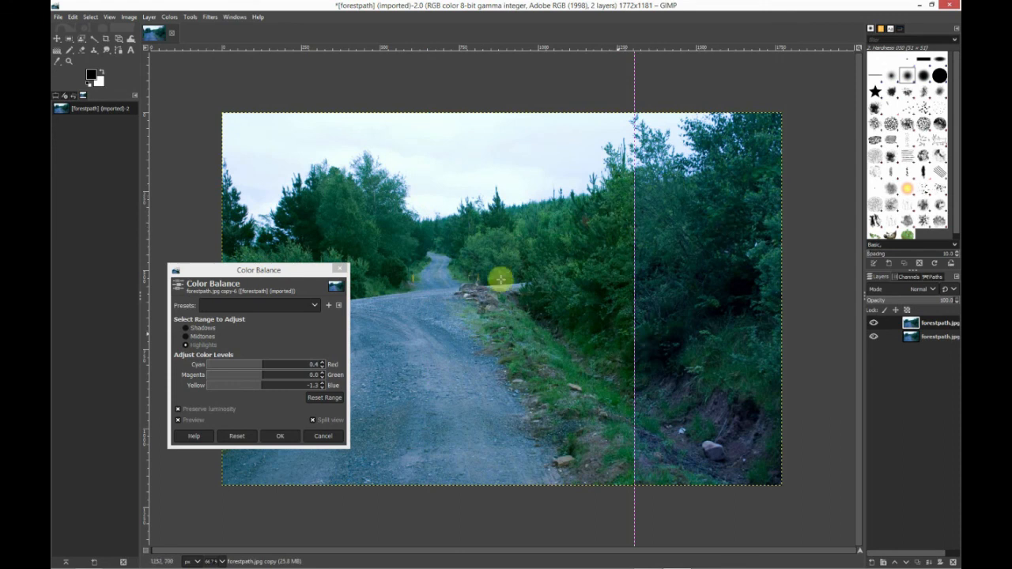
{"action": "left_click", "coordinate": [287, 438]}
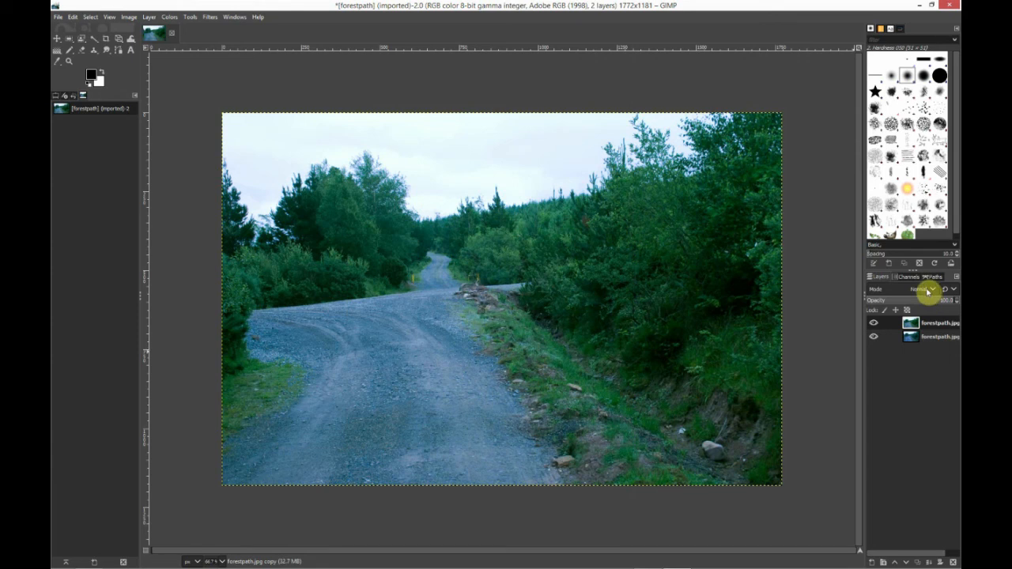
Set the corrected layer's blend mode to LCh Color and toggle its visibility to compare
{"action": "left_click", "coordinate": [927, 290]}
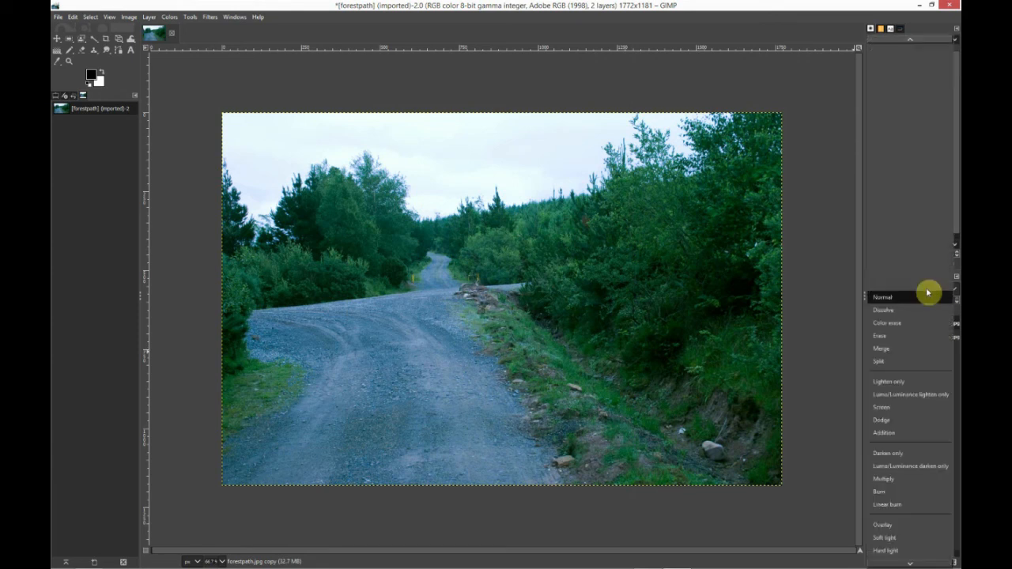
{"action": "scroll", "coordinate": [918, 405], "scroll_direction": "down", "scroll_amount": 3}
{"action": "scroll", "coordinate": [918, 405], "scroll_direction": "down", "scroll_amount": 5}
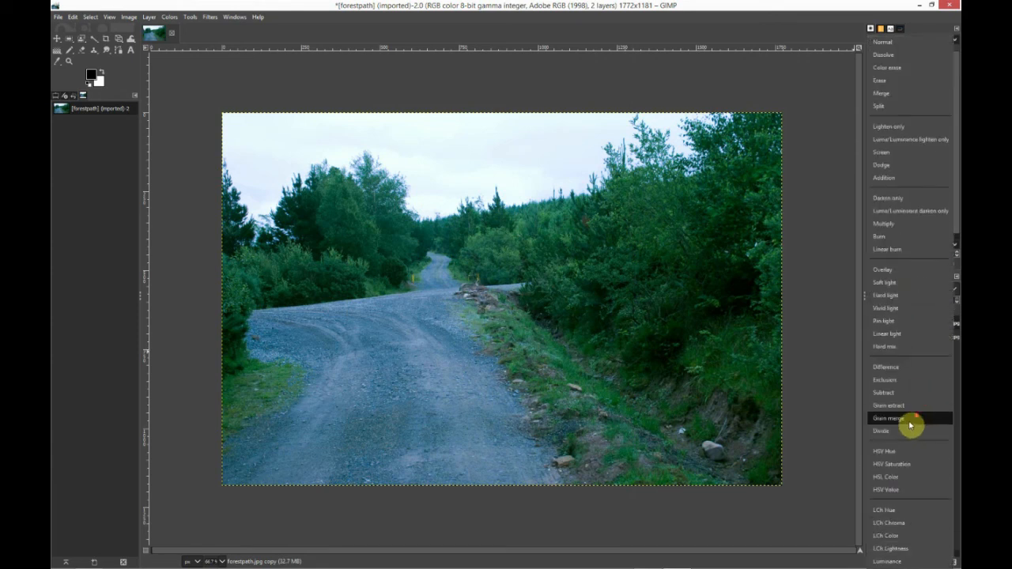
{"action": "left_click", "coordinate": [893, 537]}
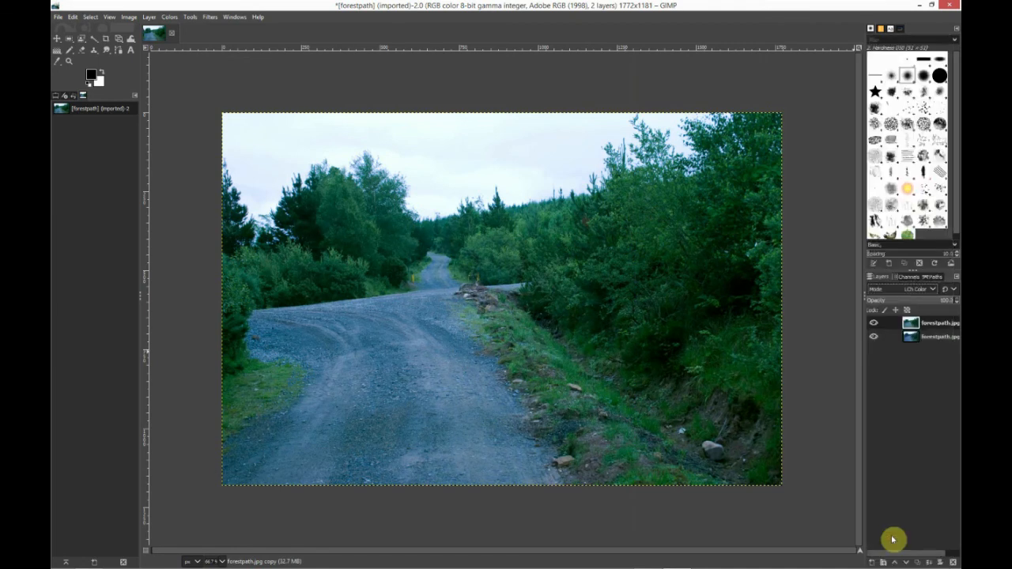
{"action": "left_click", "coordinate": [875, 325]}
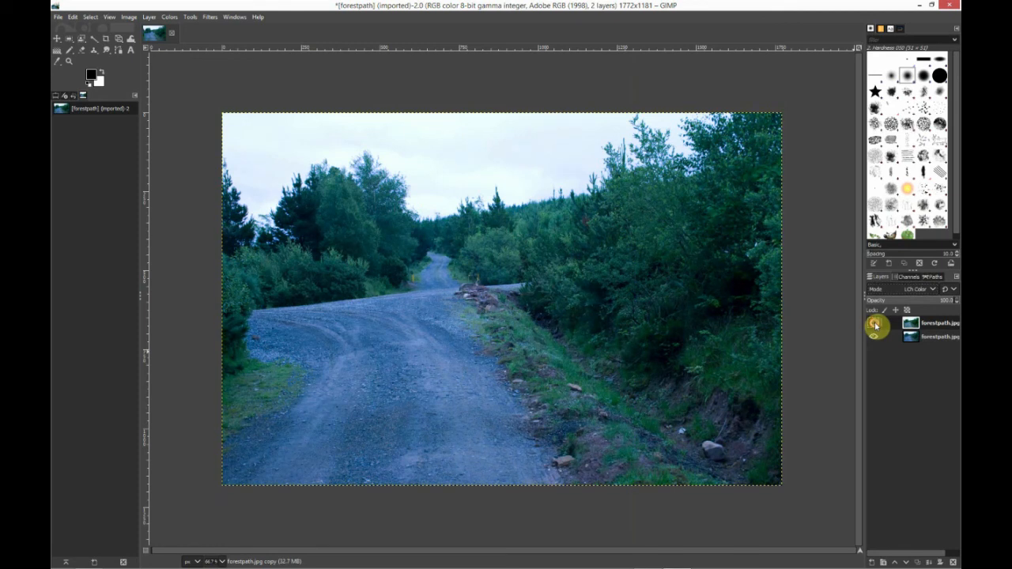
{"action": "left_click", "coordinate": [874, 324]}
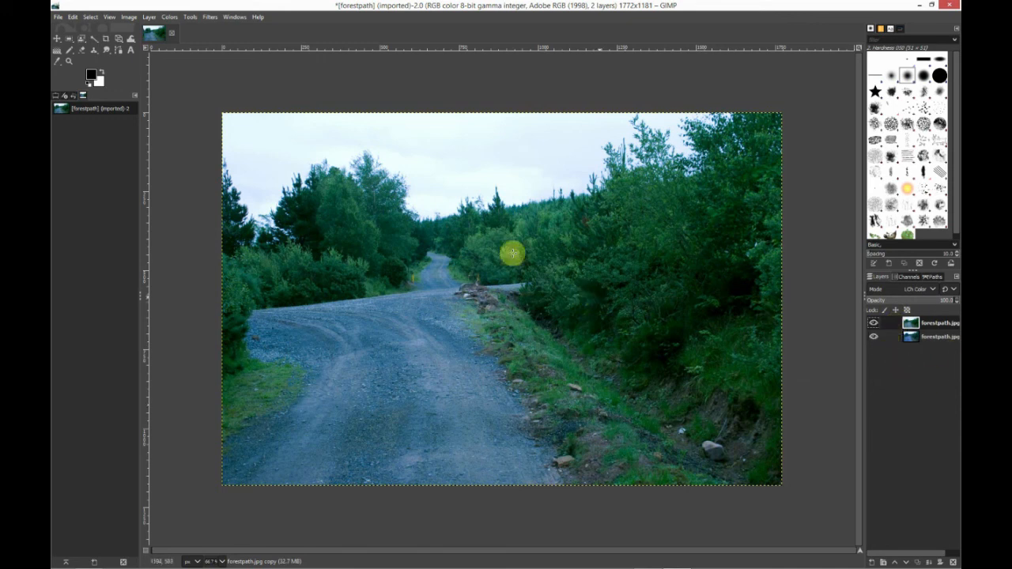
{"action": "left_click", "coordinate": [60, 17]}
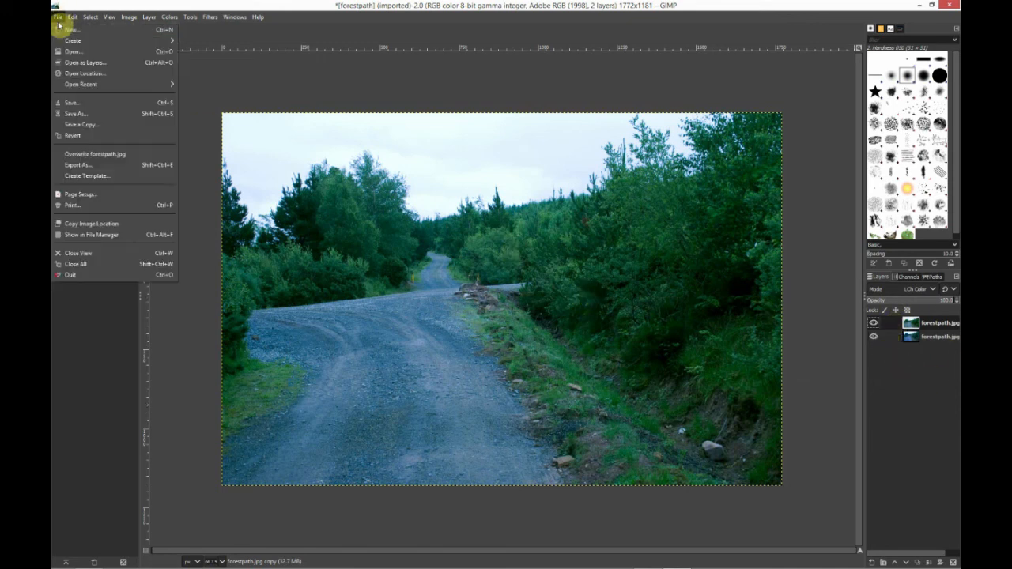
{"action": "left_click", "coordinate": [82, 116]}
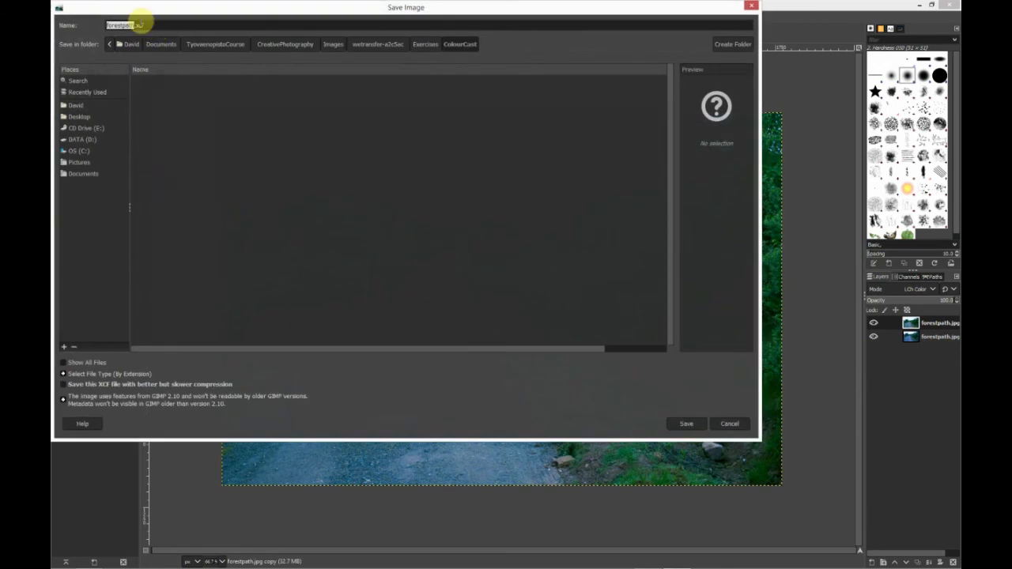
{"action": "left_click", "coordinate": [687, 424]}
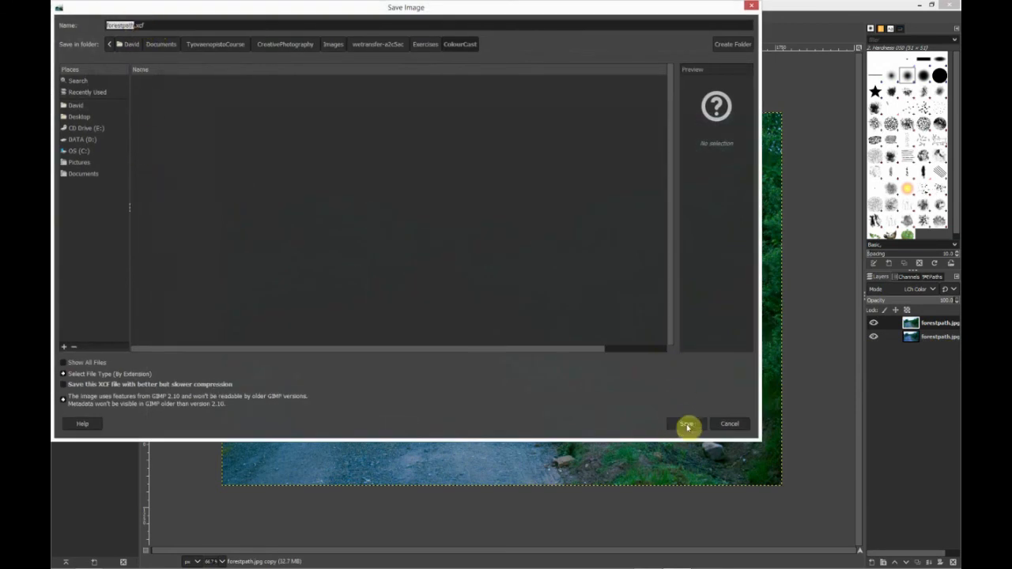
{"action": "left_click", "coordinate": [727, 425]}
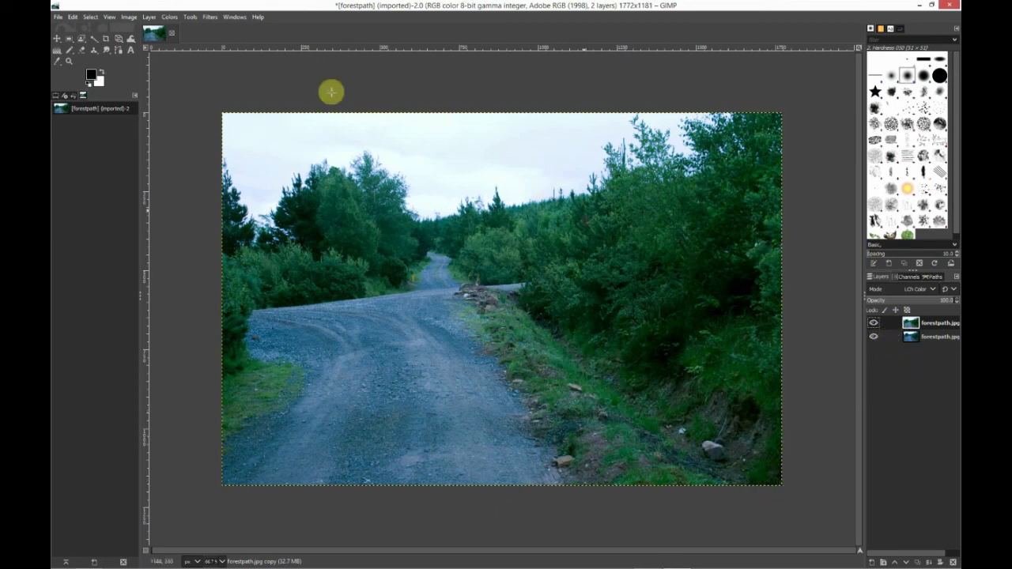
Merge the corrected layer down onto the original layer
{"action": "left_click", "coordinate": [147, 16]}
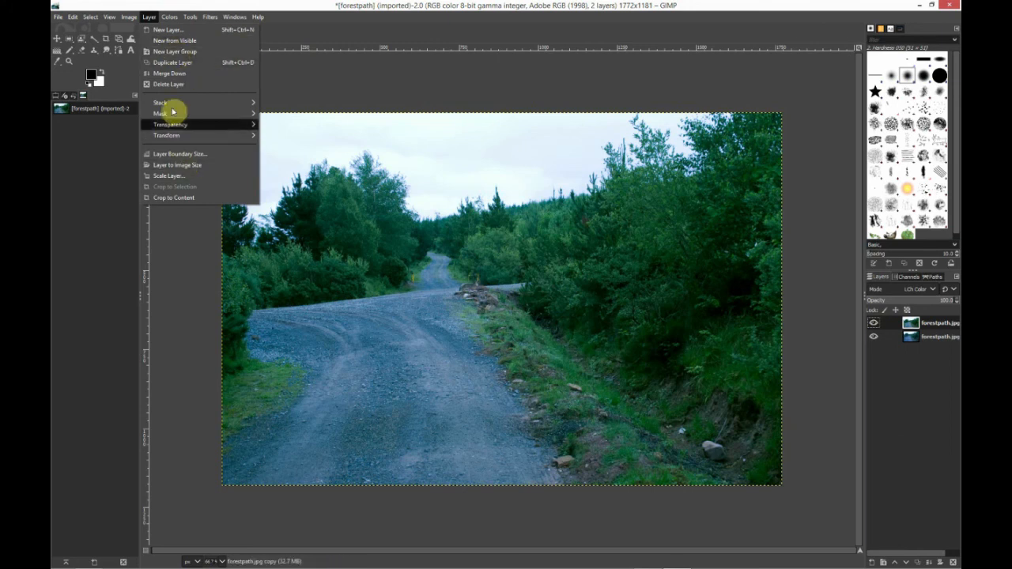
{"action": "left_click", "coordinate": [170, 76]}
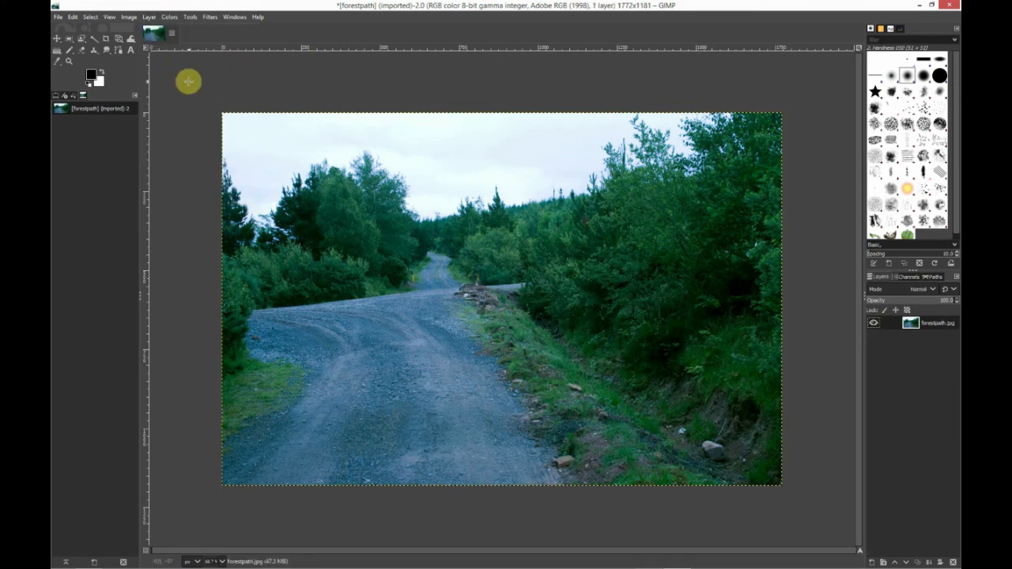
Open the export dialog and choose JPEG image as the file type
{"action": "left_click", "coordinate": [58, 17]}
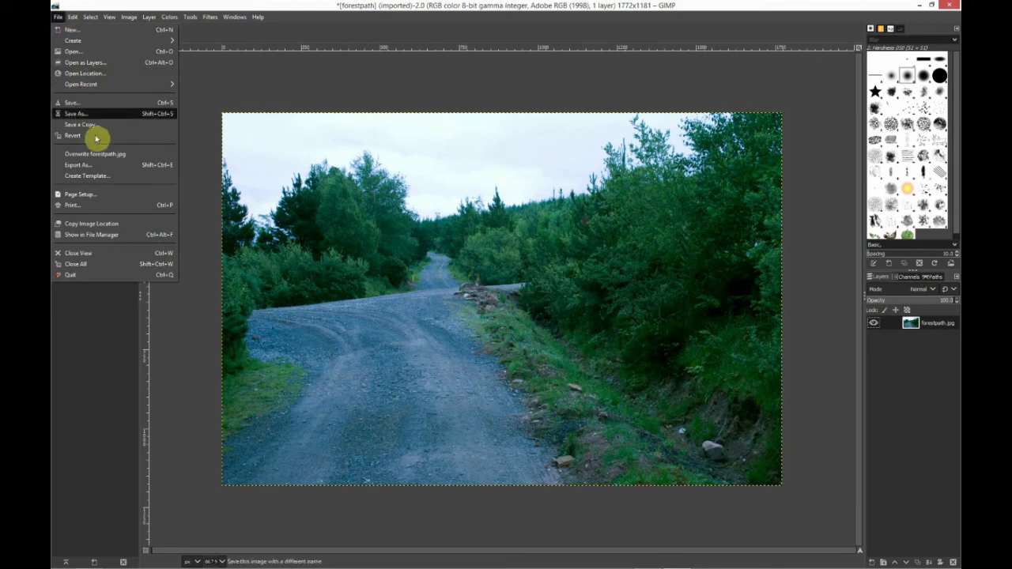
{"action": "left_click", "coordinate": [85, 166]}
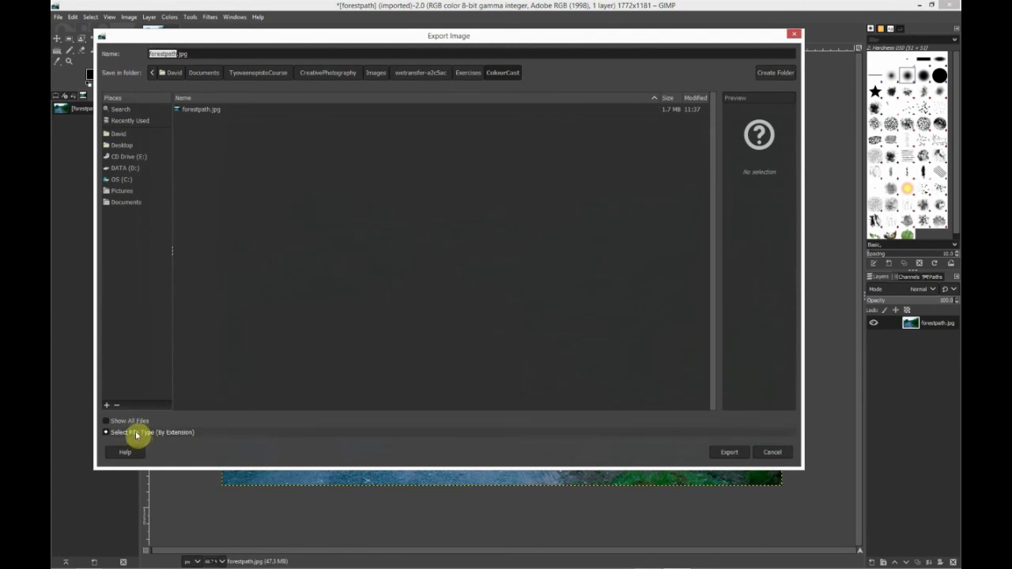
{"action": "left_click", "coordinate": [139, 434]}
{"action": "scroll", "coordinate": [218, 405], "scroll_direction": "down", "scroll_amount": 15}
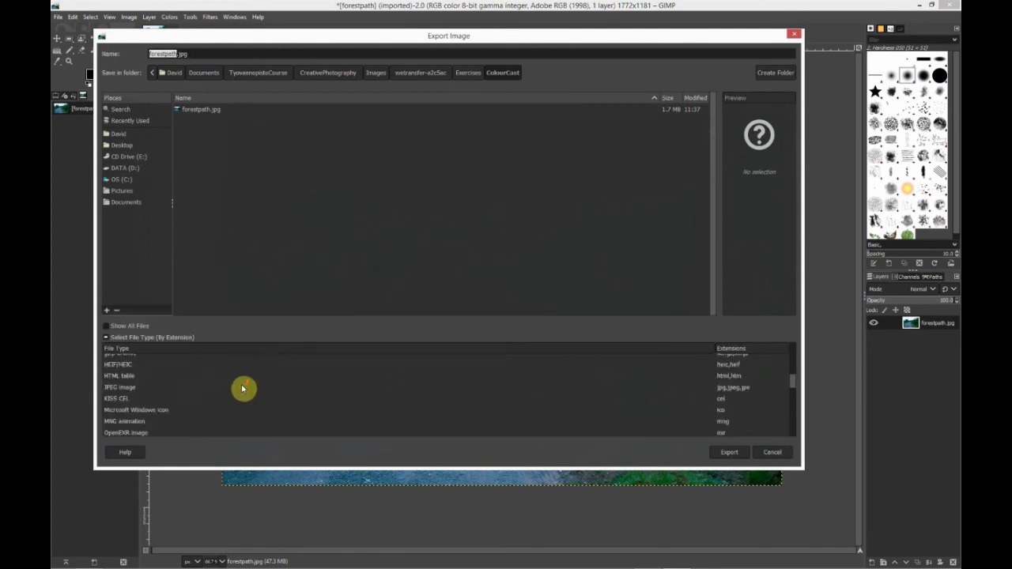
{"action": "scroll", "coordinate": [242, 388], "scroll_direction": "down", "scroll_amount": 7}
{"action": "scroll", "coordinate": [243, 388], "scroll_direction": "up", "scroll_amount": 6}
{"action": "scroll", "coordinate": [243, 388], "scroll_direction": "up", "scroll_amount": 6}
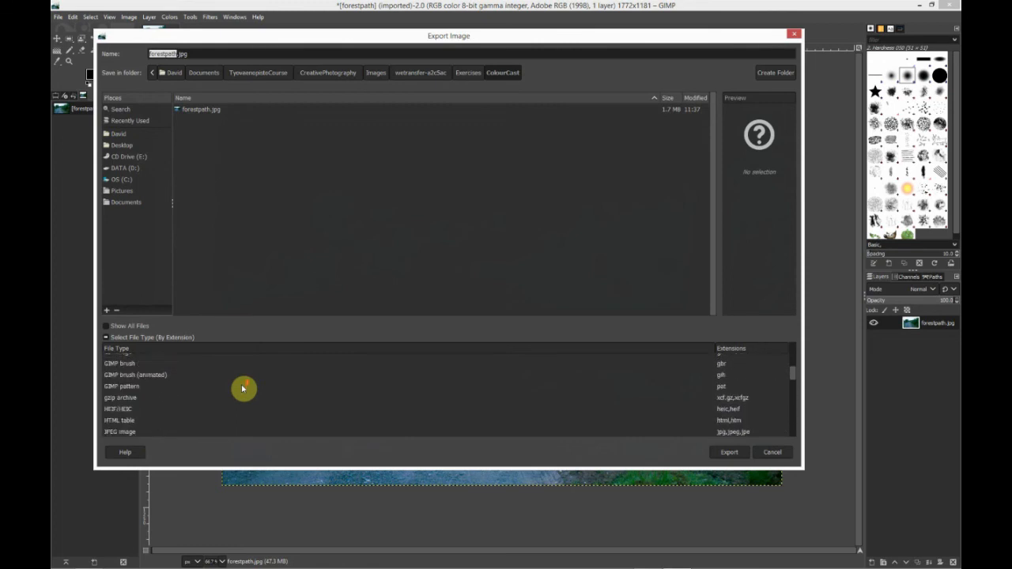
{"action": "left_click", "coordinate": [119, 432]}
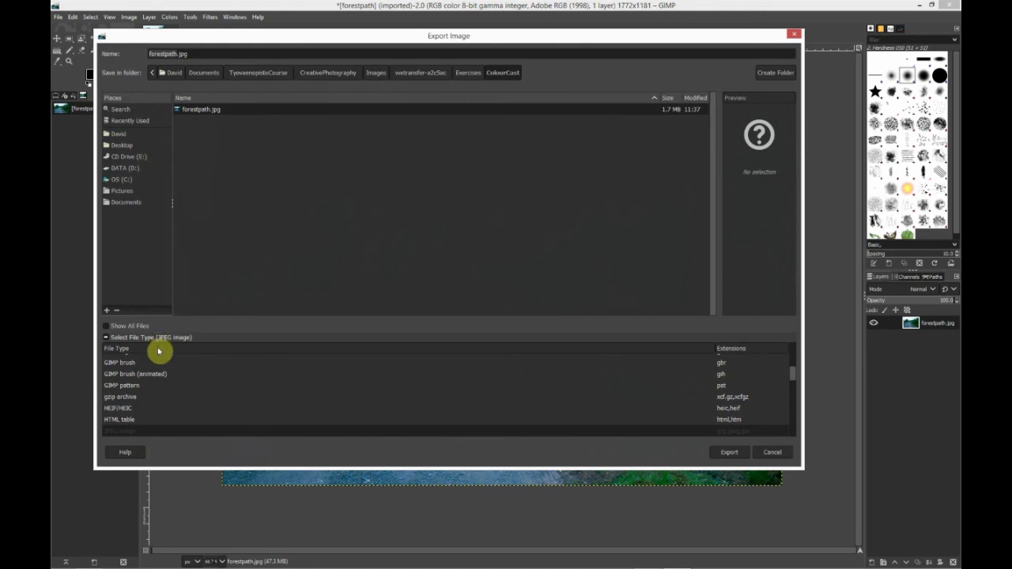
Export the image as forestpathColorCorrect.jpg, accepting the JPEG export options
{"action": "left_click", "coordinate": [178, 55]}
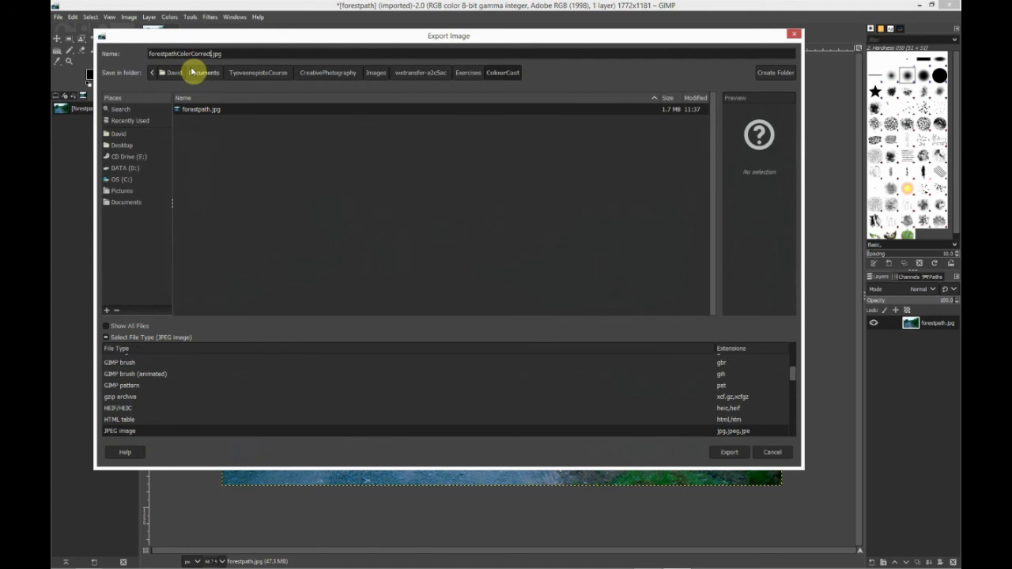
{"action": "left_click", "coordinate": [728, 454]}
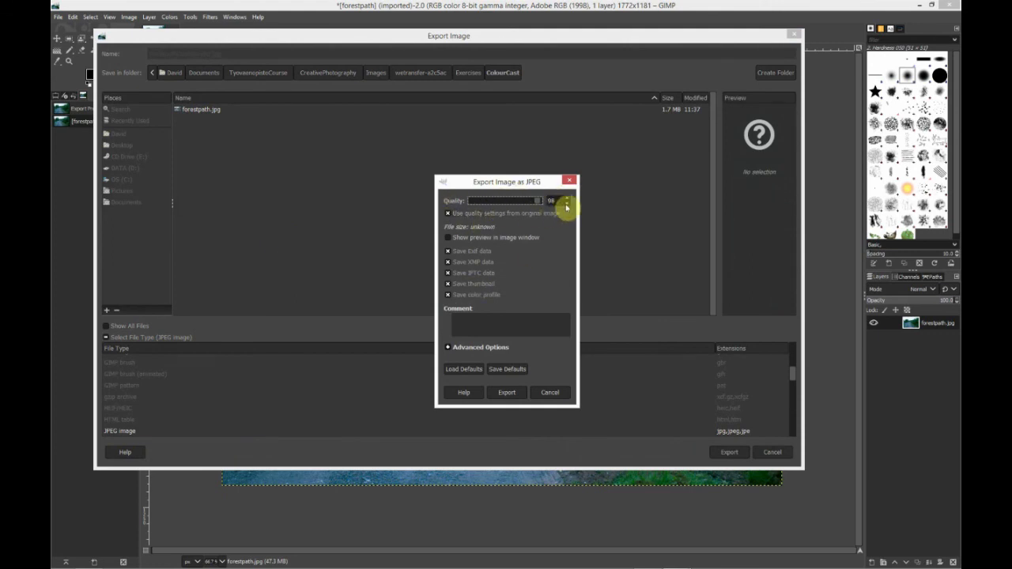
{"action": "left_click", "coordinate": [511, 394]}
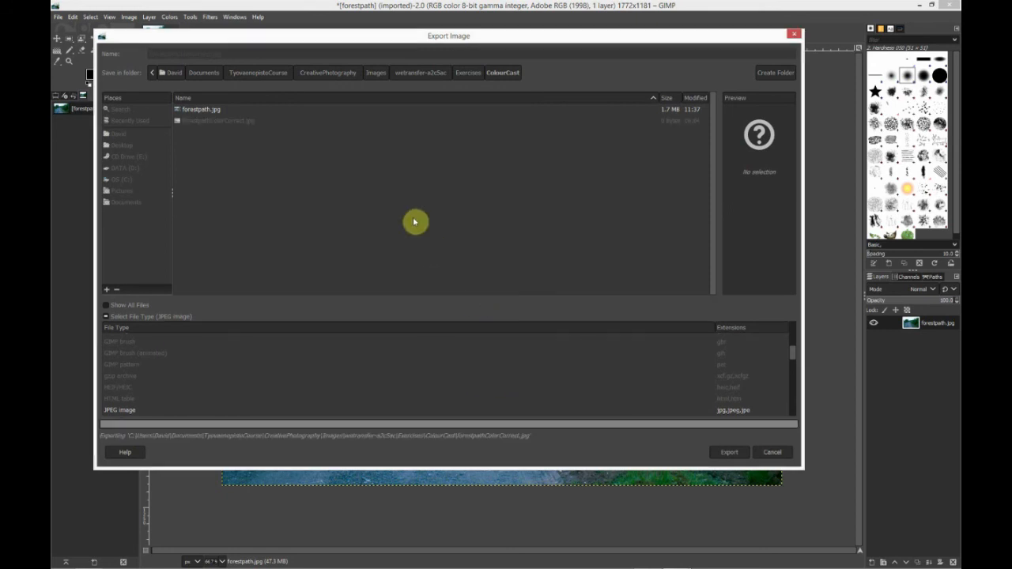